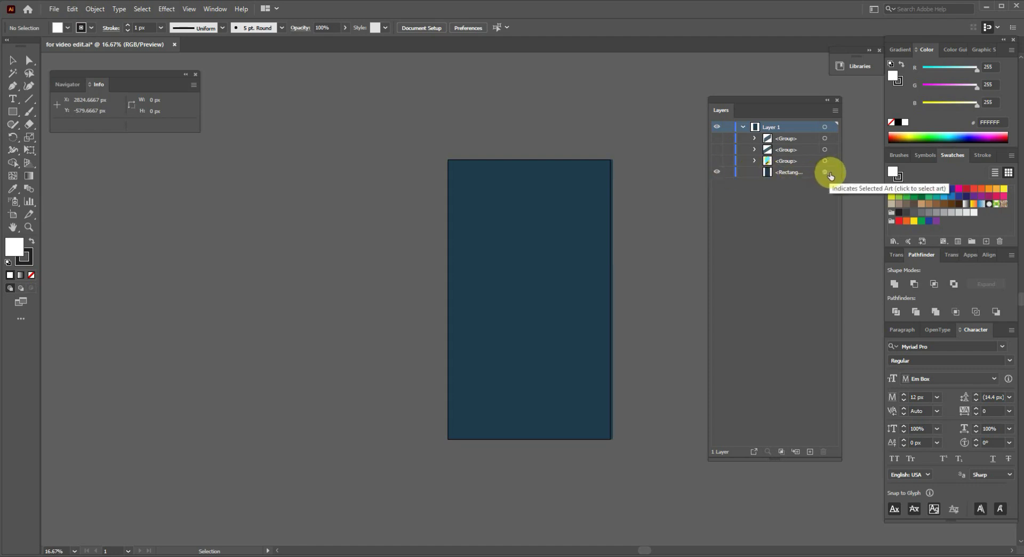
Step: Select the background rectangle and check the hex code of its fill colour
left_click(825, 172)
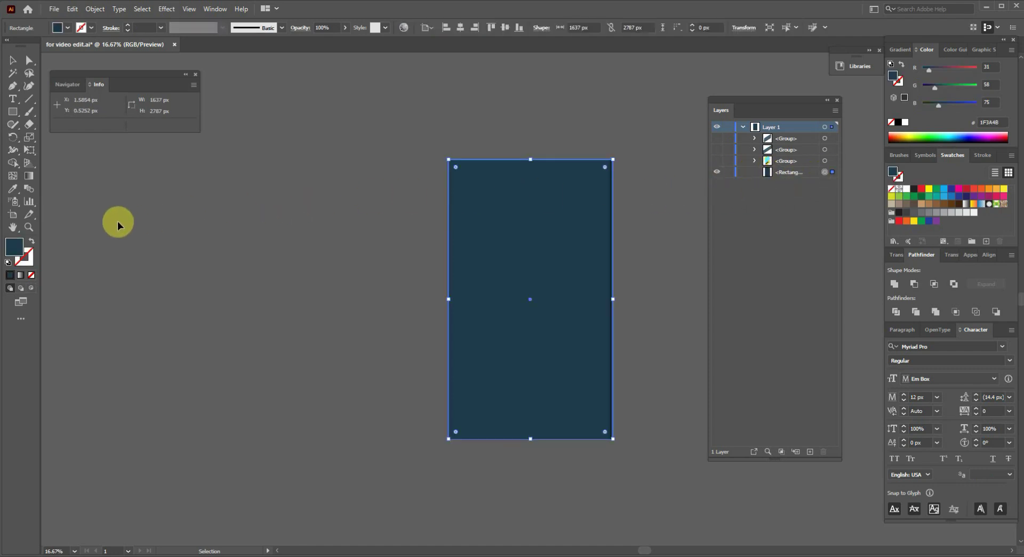
double_click(14, 249)
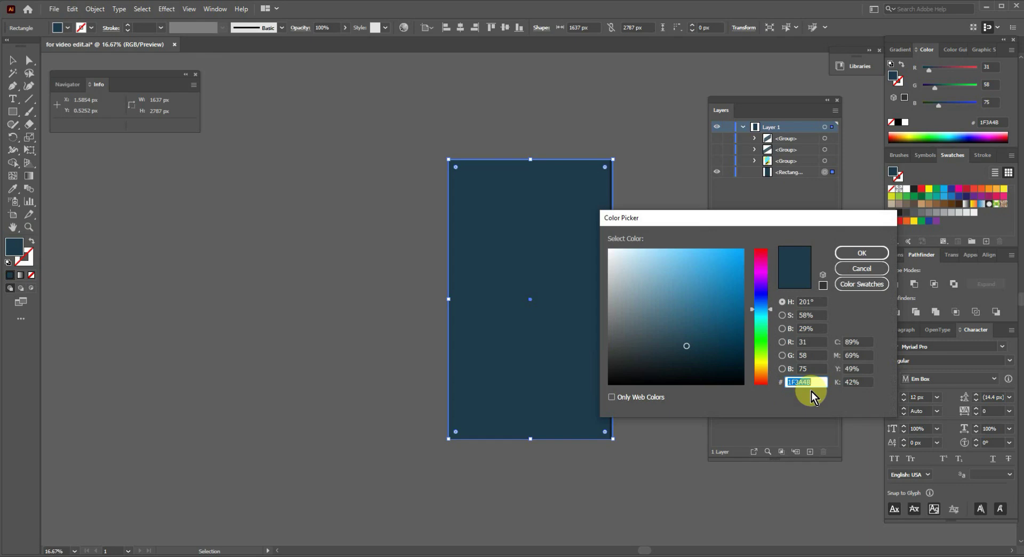
left_click(855, 255)
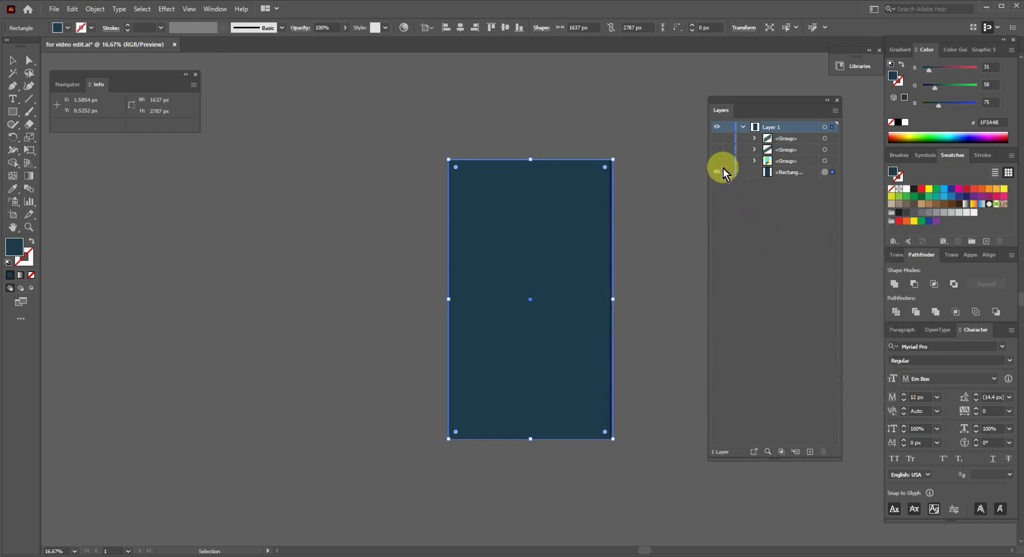
Step: Expand the brush-stroke group above the rectangle and make it visible, toggling its inner group off and on
left_click(754, 161)
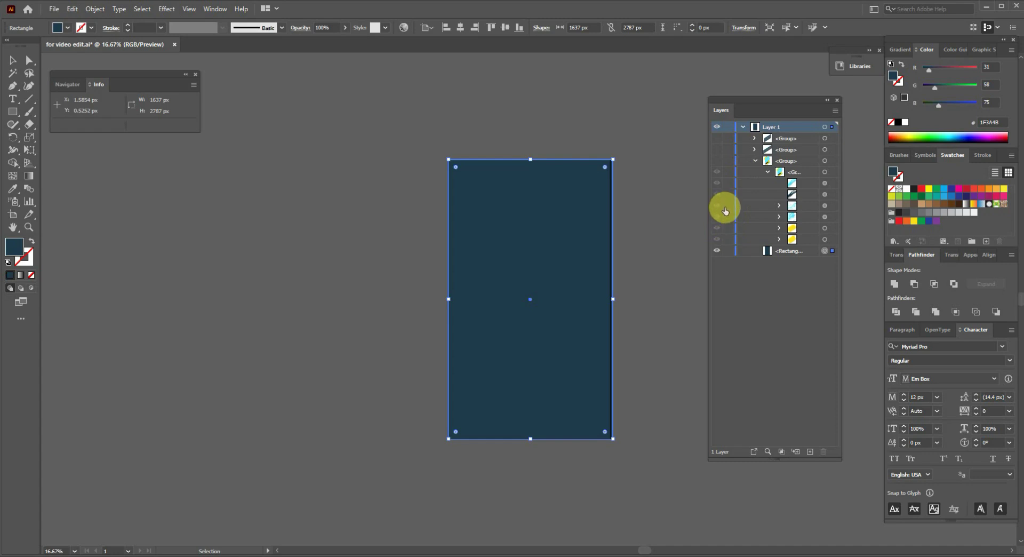
left_click(717, 161)
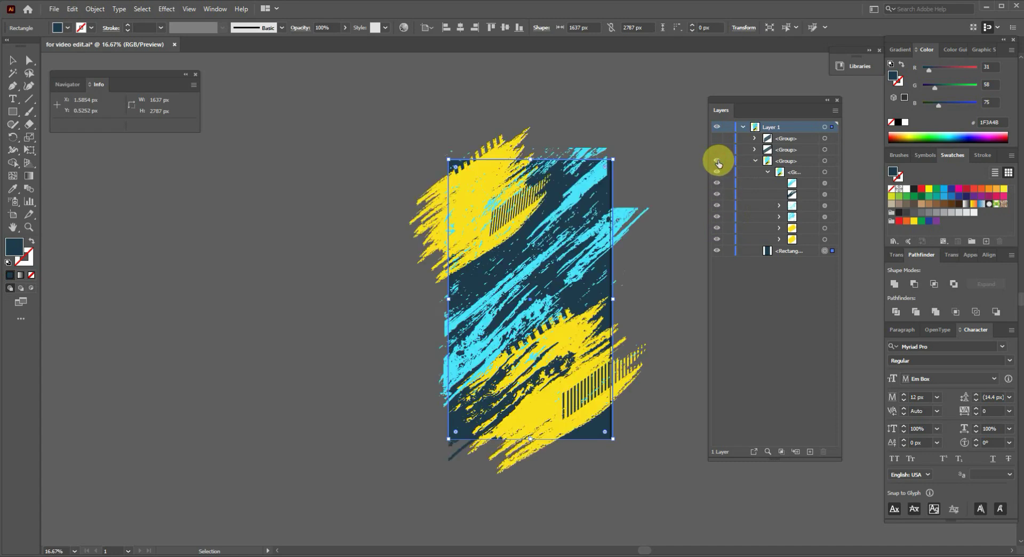
left_click(718, 172)
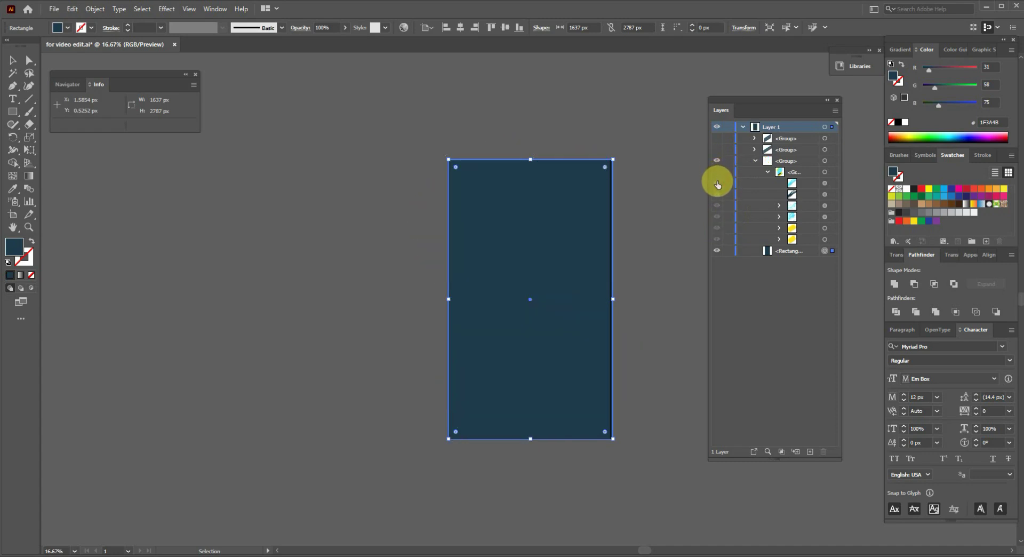
left_click(718, 173)
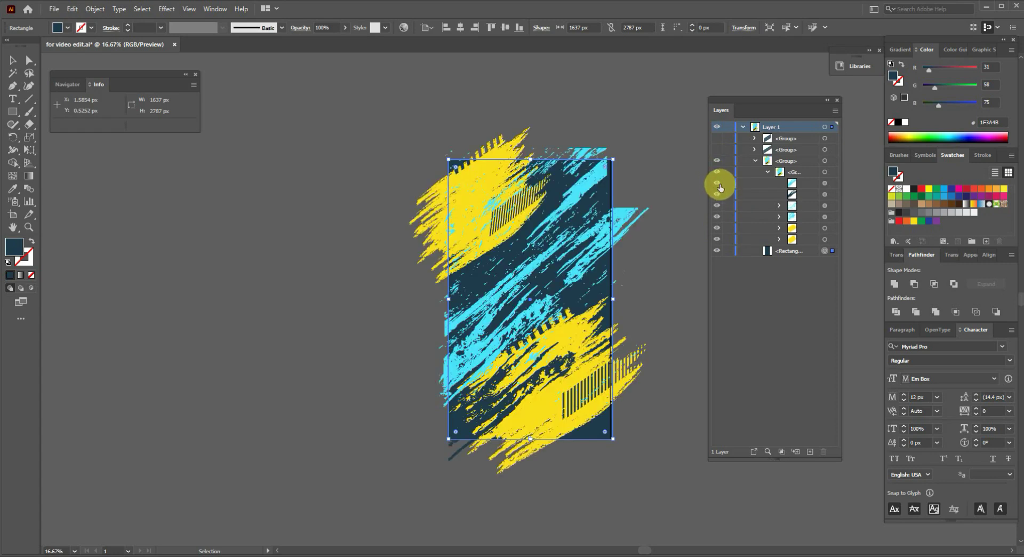
Step: Hide the six cyan, navy and yellow brush-stroke elements of the inner group one at a time
left_click(717, 184)
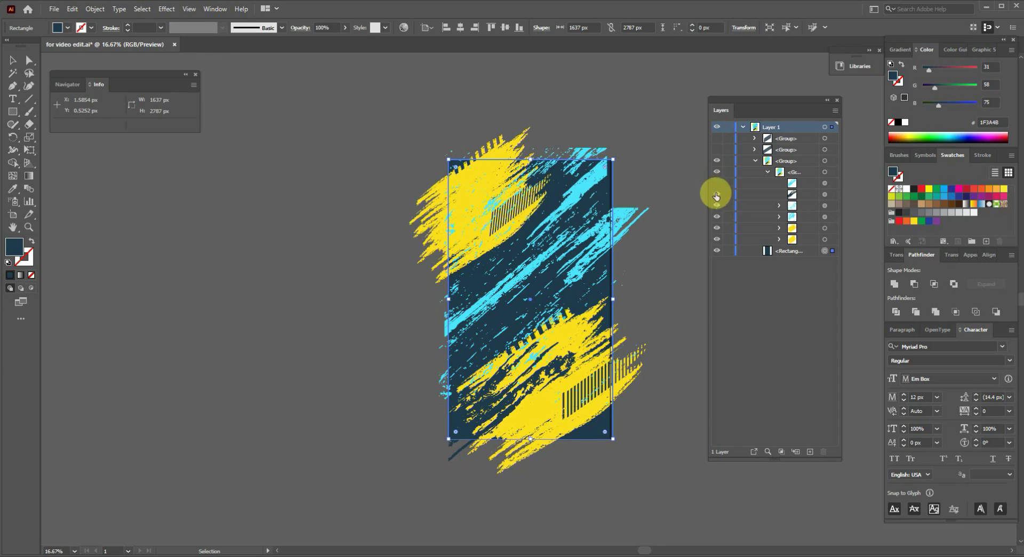
left_click(717, 194)
left_click(717, 205)
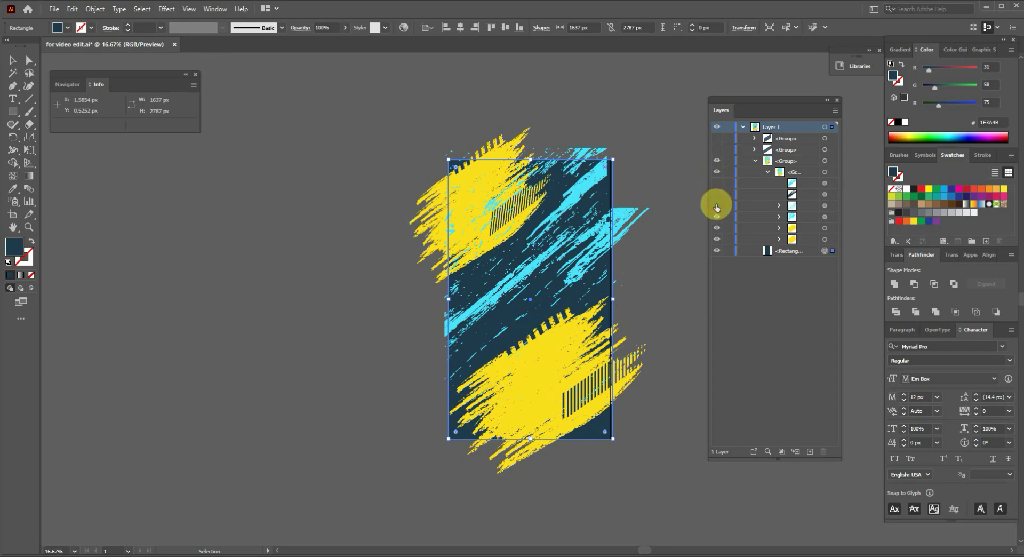
left_click(717, 216)
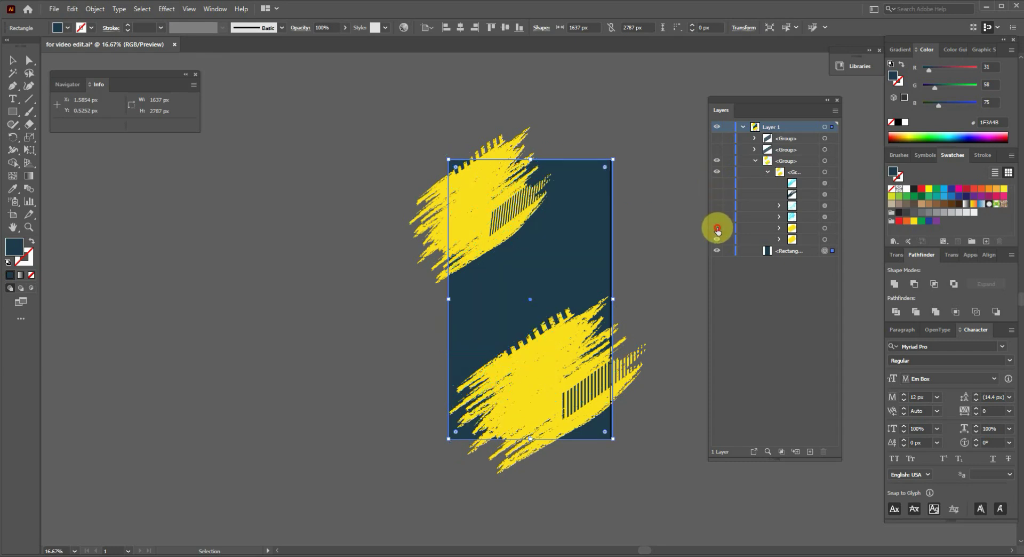
left_click(717, 228)
left_click(718, 239)
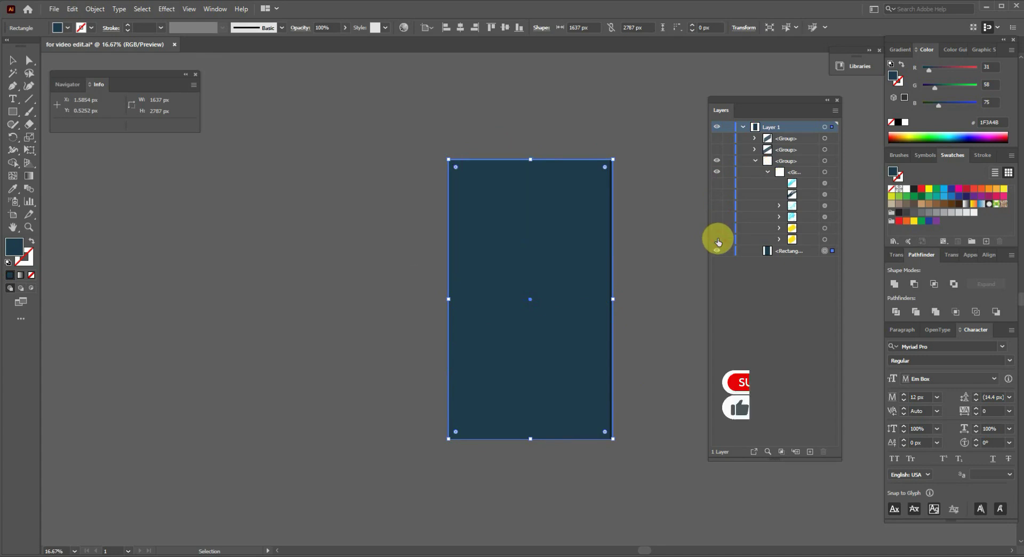
Step: Show the six brush-stroke elements again one by one, from the lowest yellow stroke up to the topmost cyan stroke
left_click(717, 239)
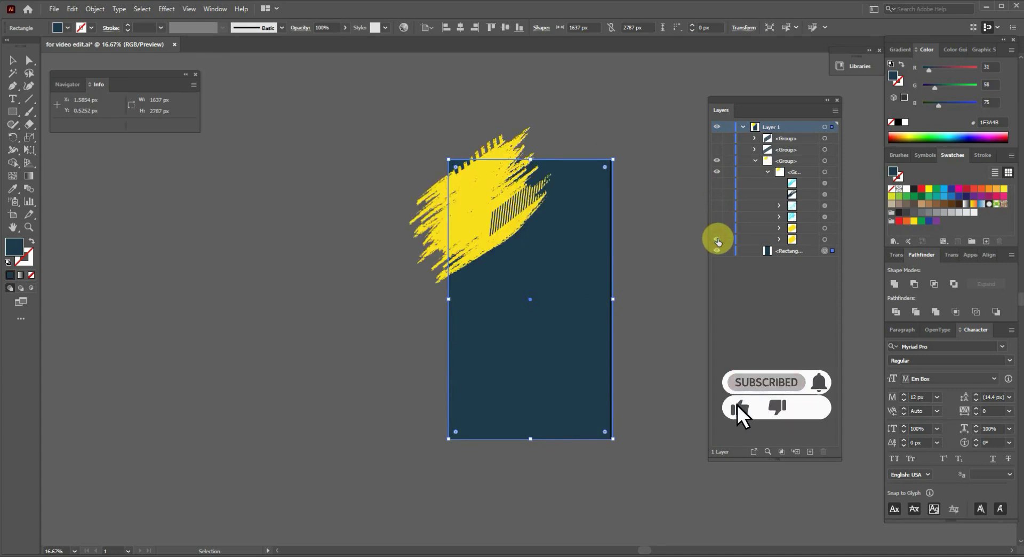
left_click(717, 228)
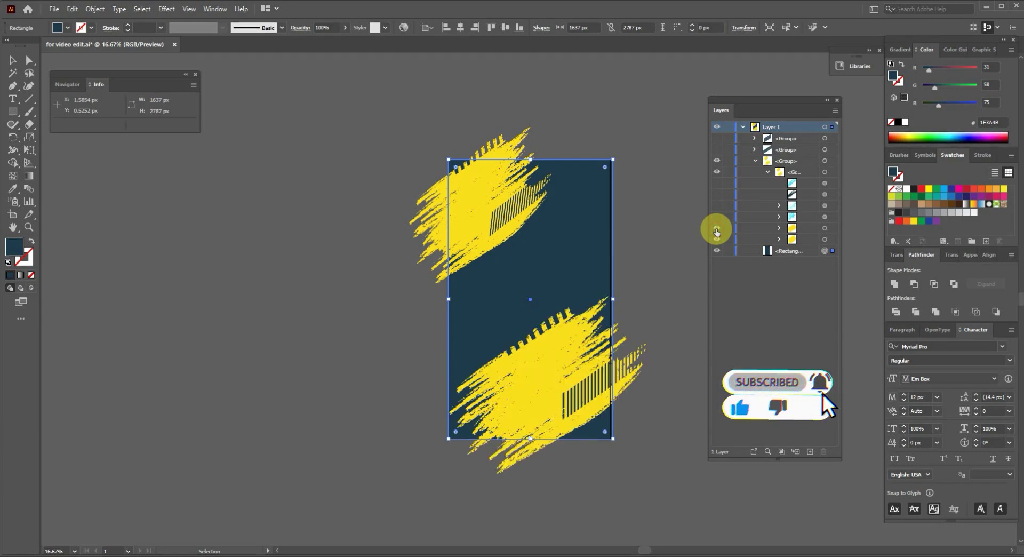
left_click(716, 217)
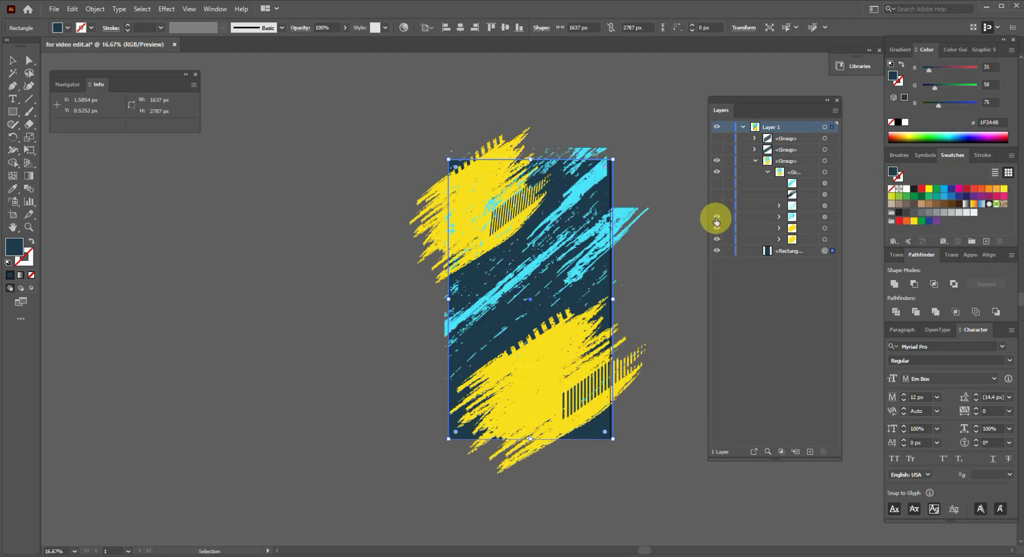
left_click(716, 206)
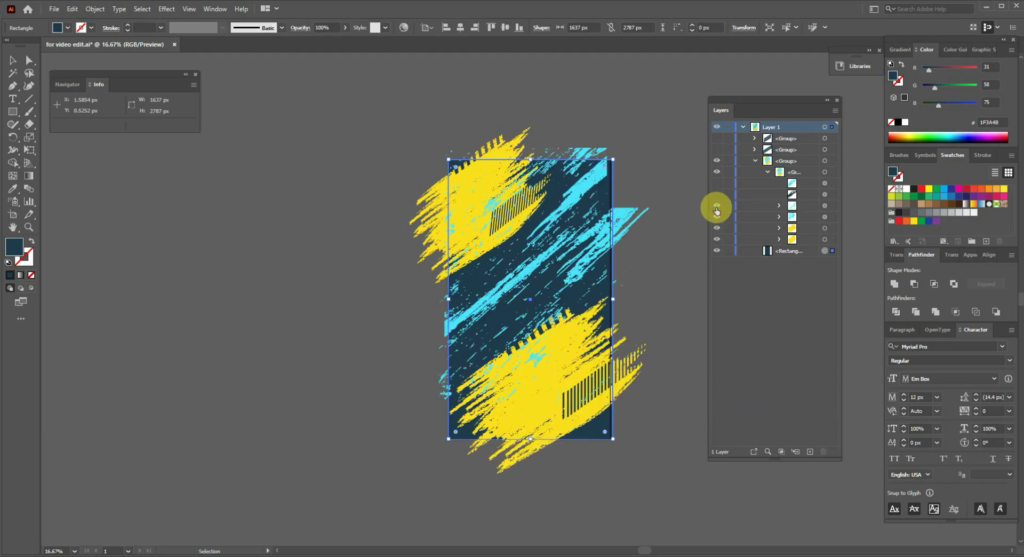
left_click(716, 194)
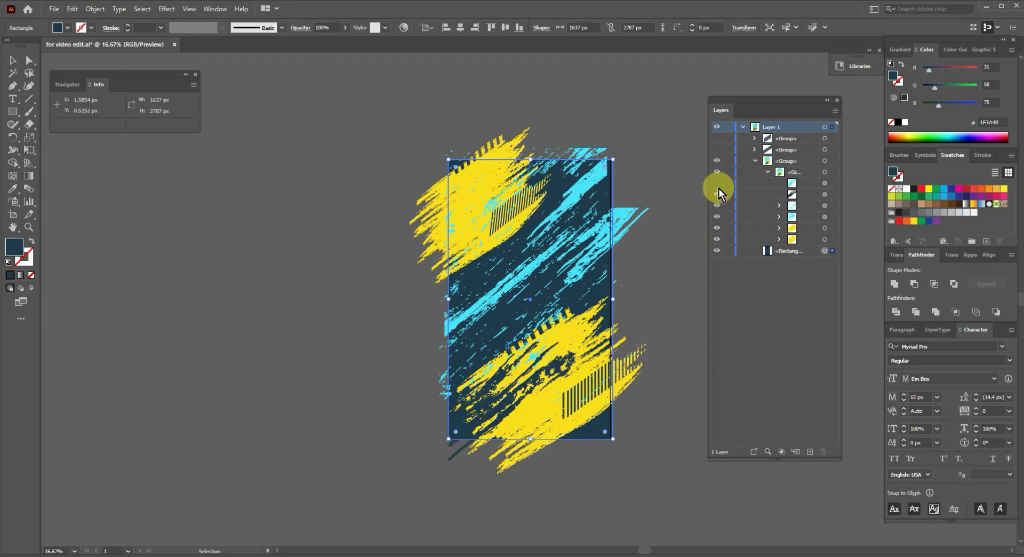
left_click(717, 183)
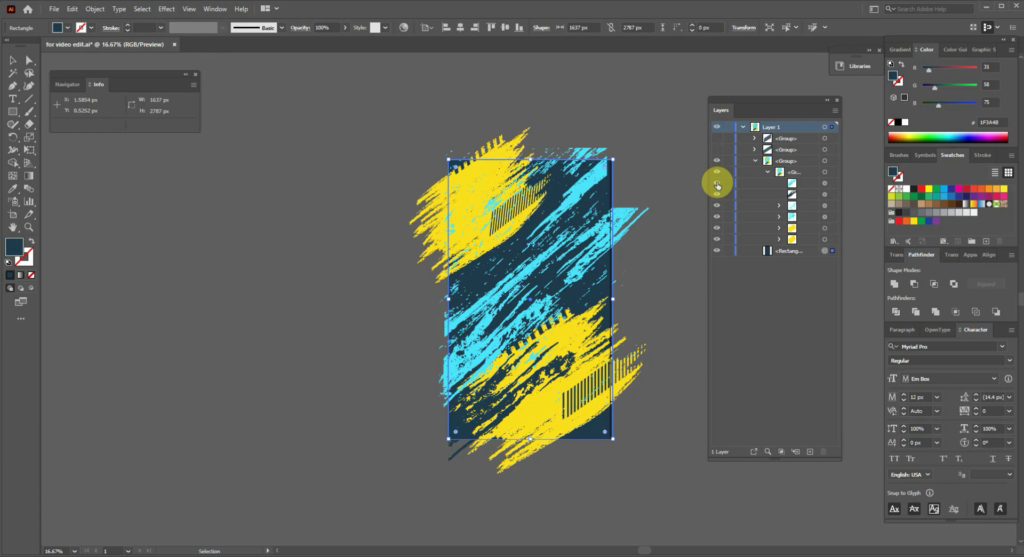
Step: Collapse the brush-stroke group and show the two hidden stripe-pattern groups above it
left_click(754, 161)
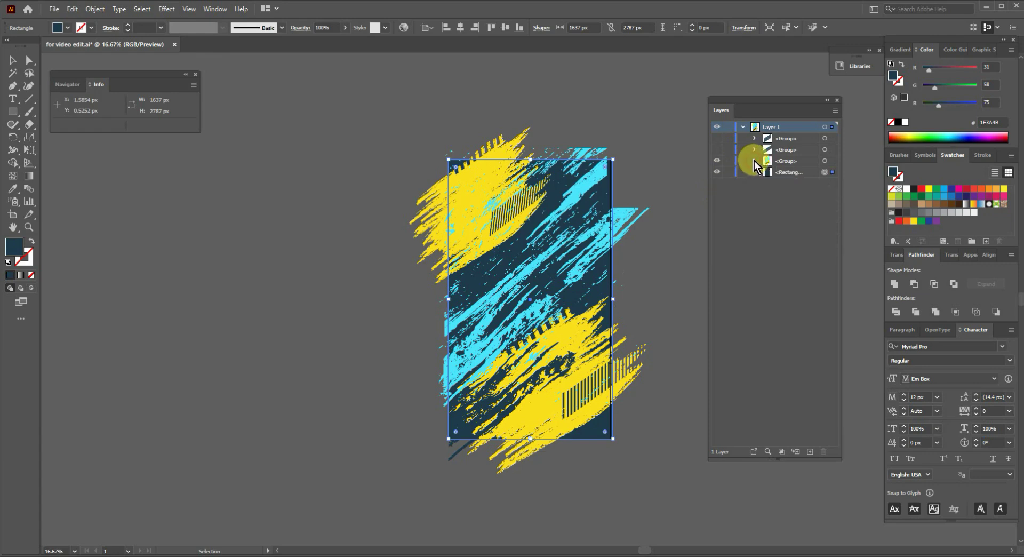
left_click(715, 150)
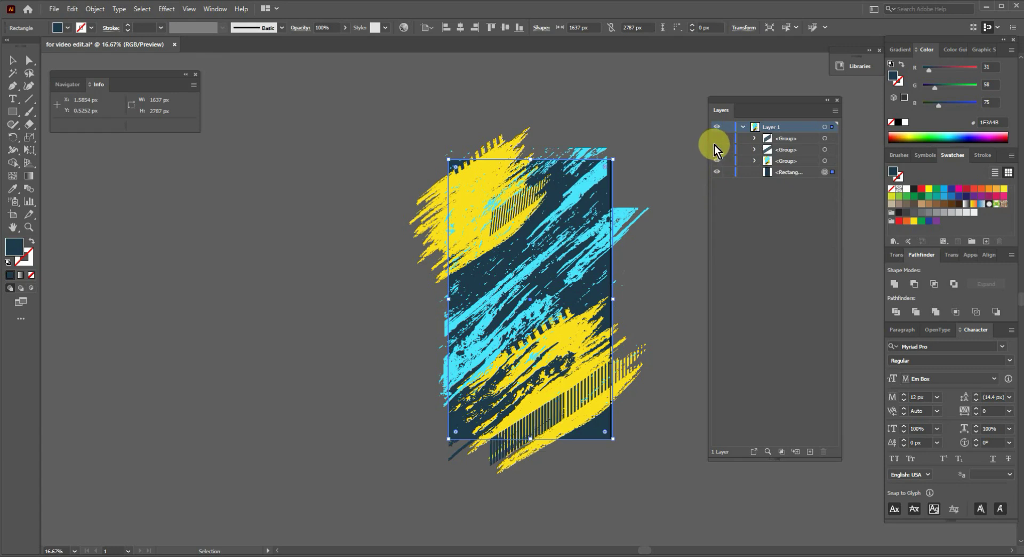
left_click(717, 139)
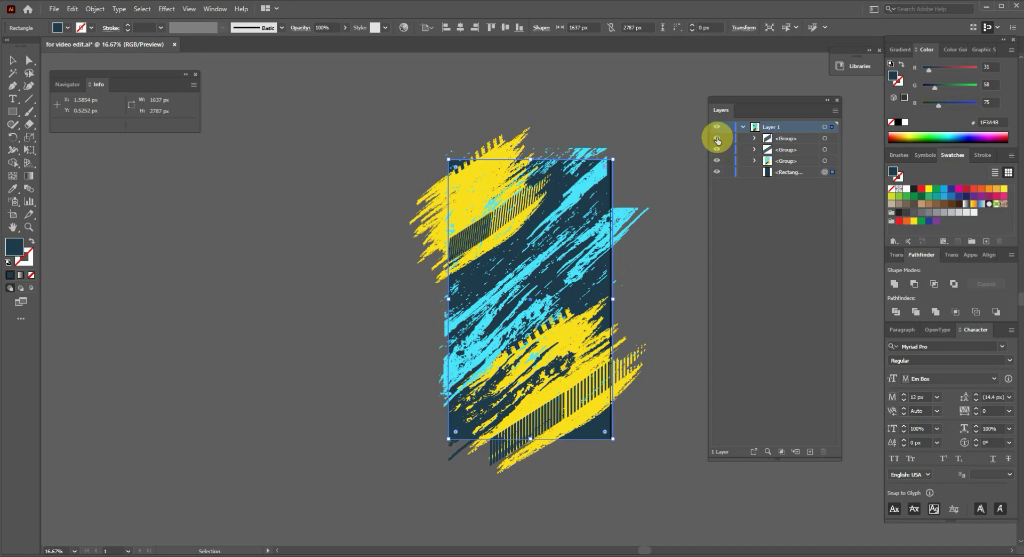
mouse_move(717, 140)
left_mouse_down()
mouse_move(715, 169)
mouse_move(716, 142)
left_mouse_up()
left_click(715, 172)
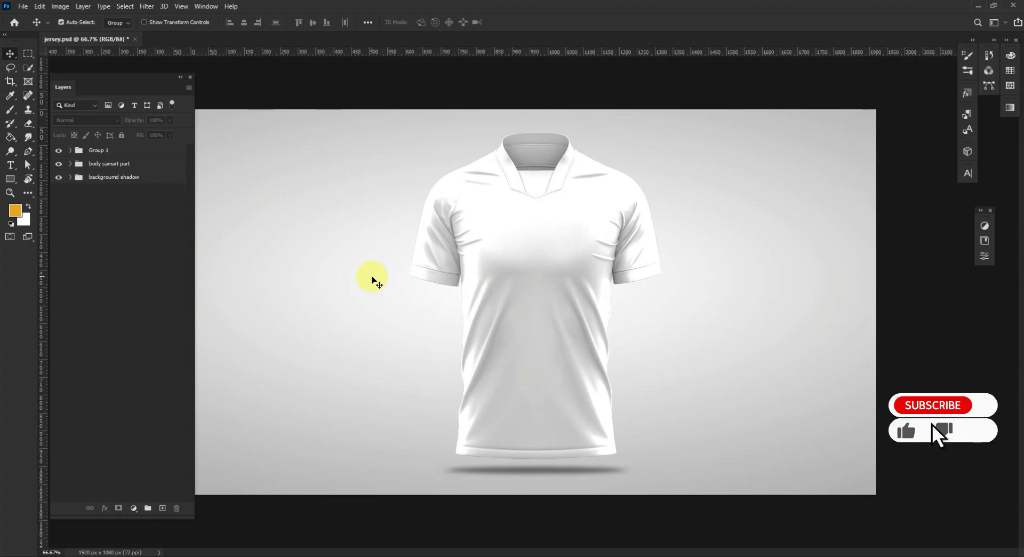
Step: Expand the "body samart part" group, identify the Color Fill 4 area and set its colour to 7d7e7d
left_click(70, 163)
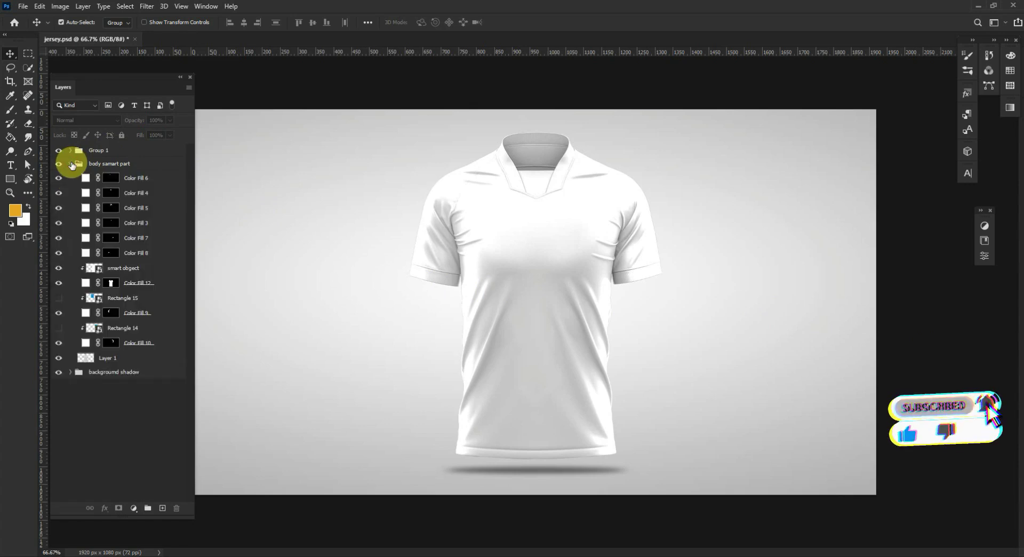
left_click(58, 194)
left_click(59, 195)
double_click(85, 196)
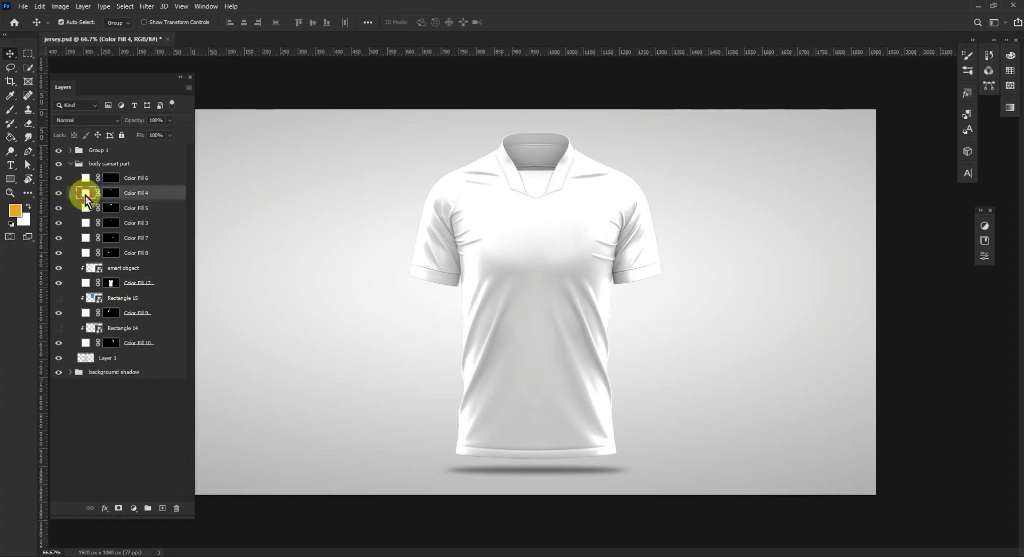
left_click(818, 363)
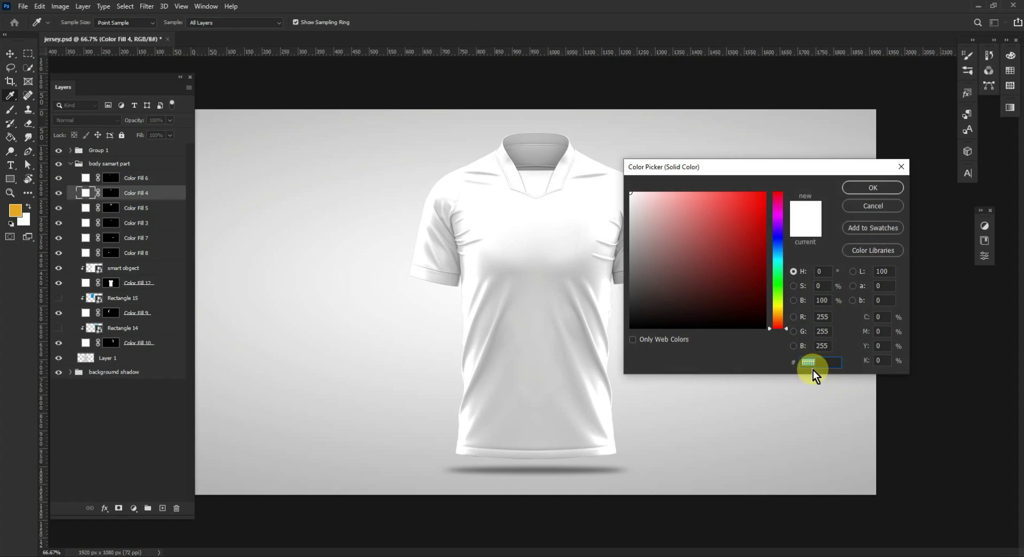
type("7d7e7d")
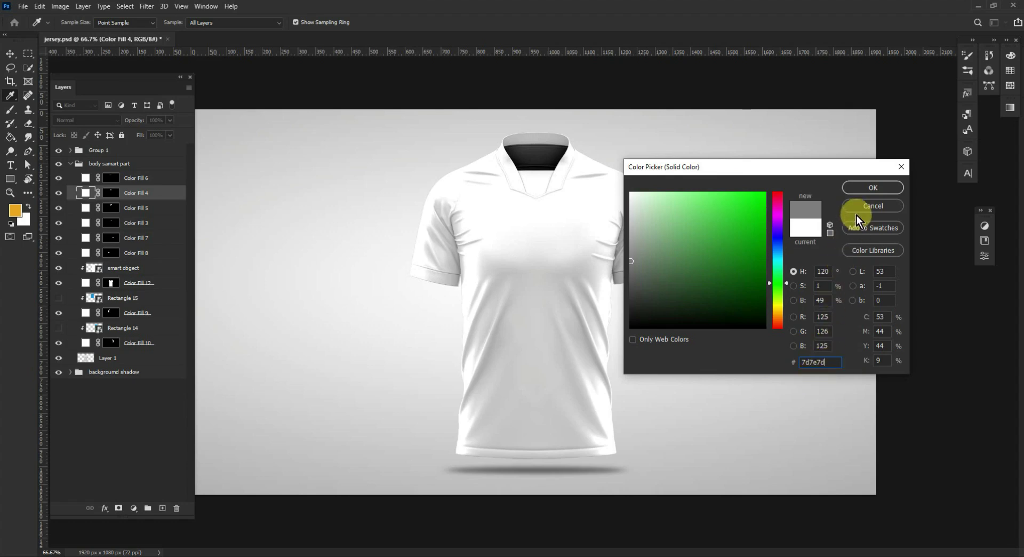
left_click(863, 187)
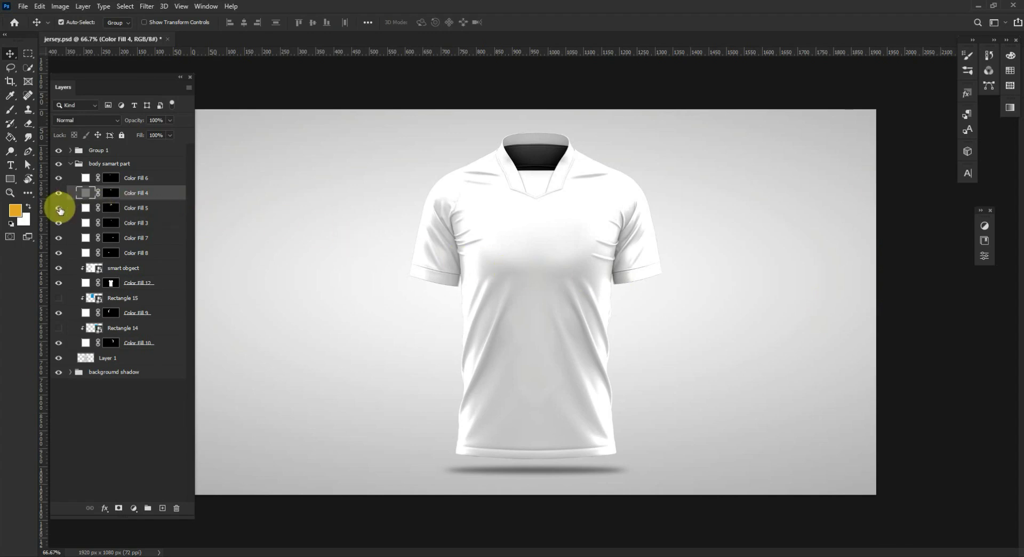
Step: Identify the collar area of Color Fill 5 and set its colour to 00000f
left_click(59, 208)
left_click(59, 208)
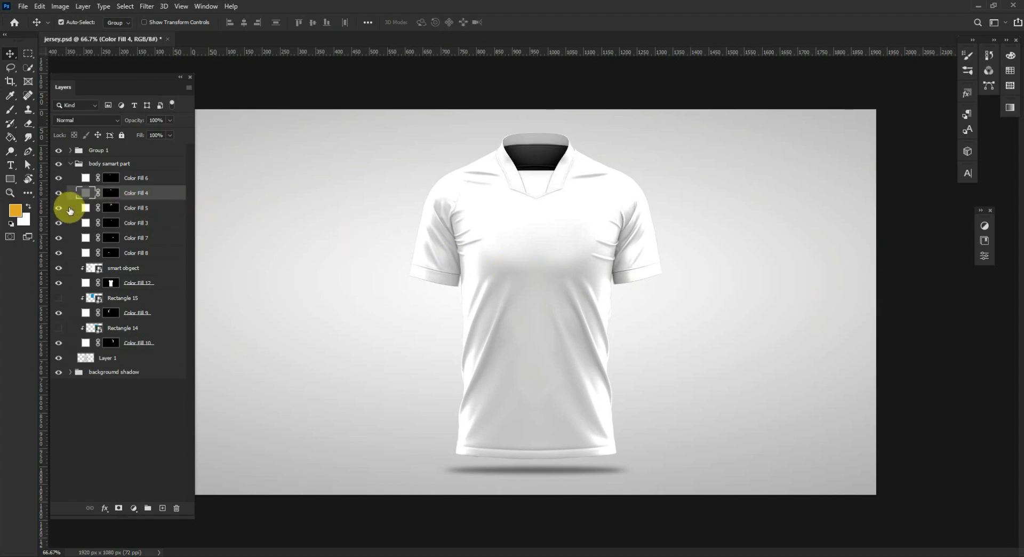
left_click(87, 209)
double_click(88, 209)
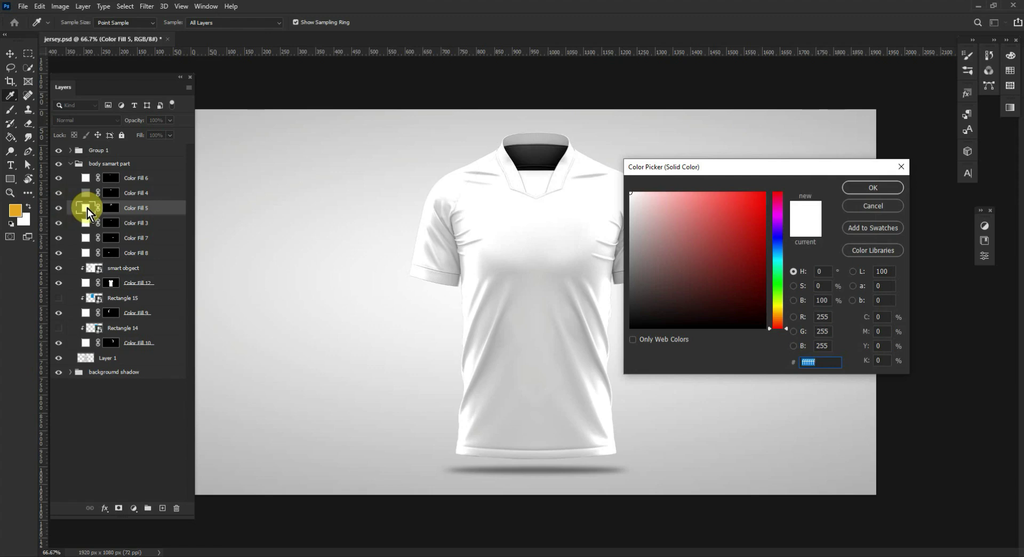
type("00000f")
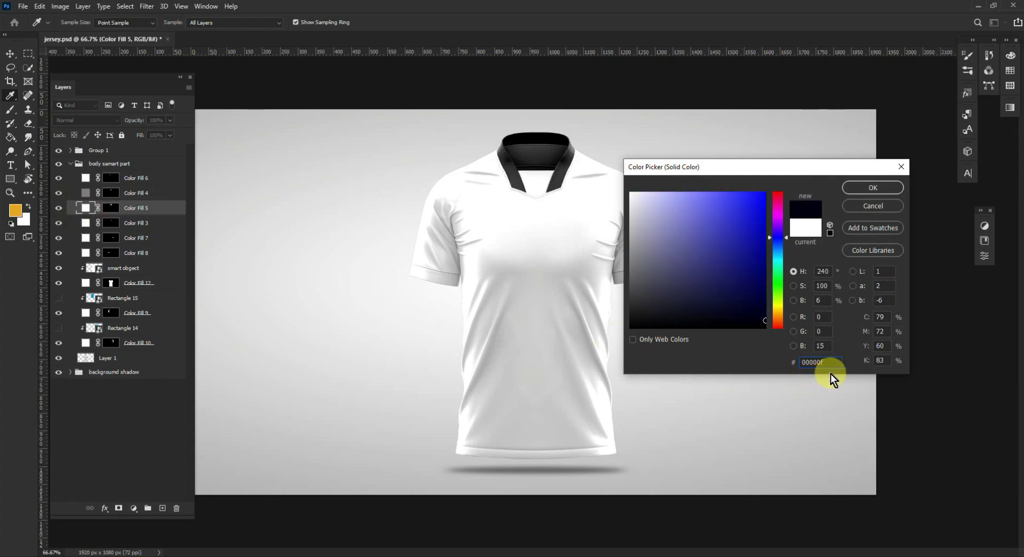
left_click(866, 189)
key("v")
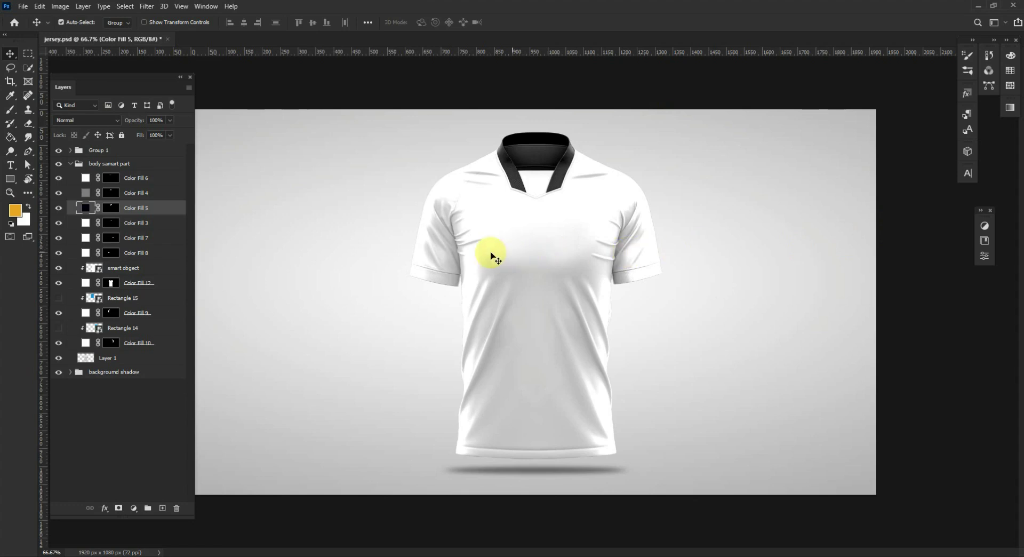
Step: Identify the neck insert area of Color Fill 3 and set its colour to 7d7e7d
left_click(57, 224)
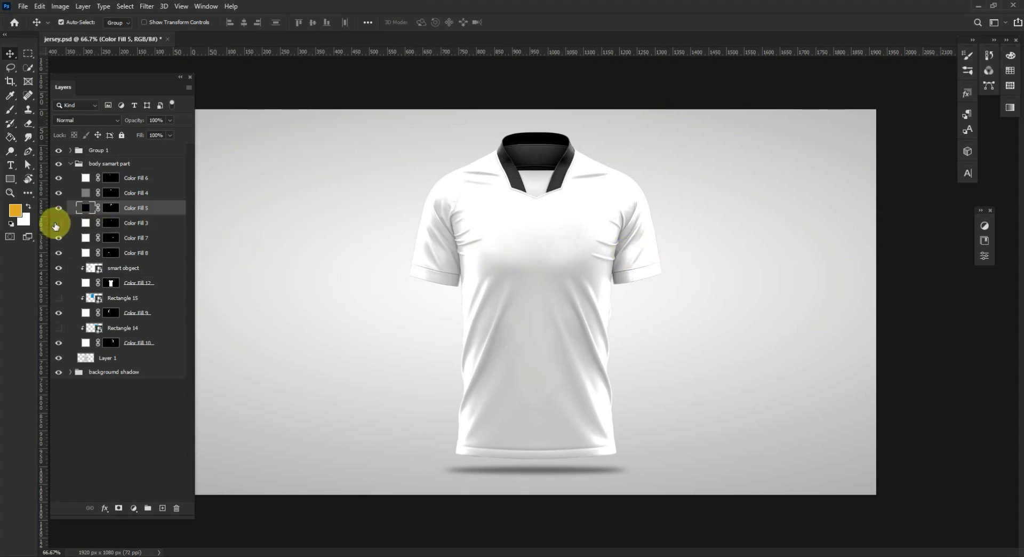
left_click(57, 224)
double_click(83, 224)
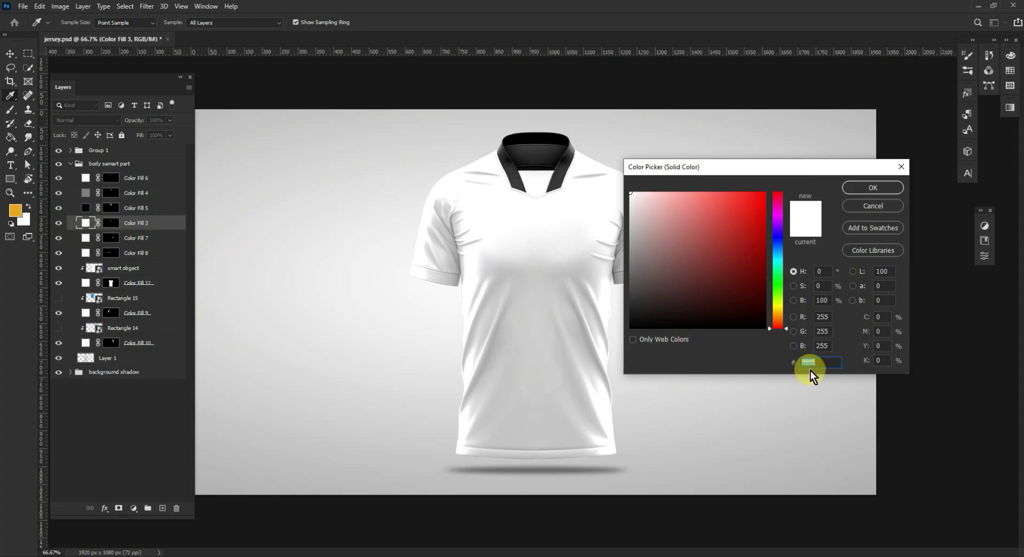
type("7d7e7d")
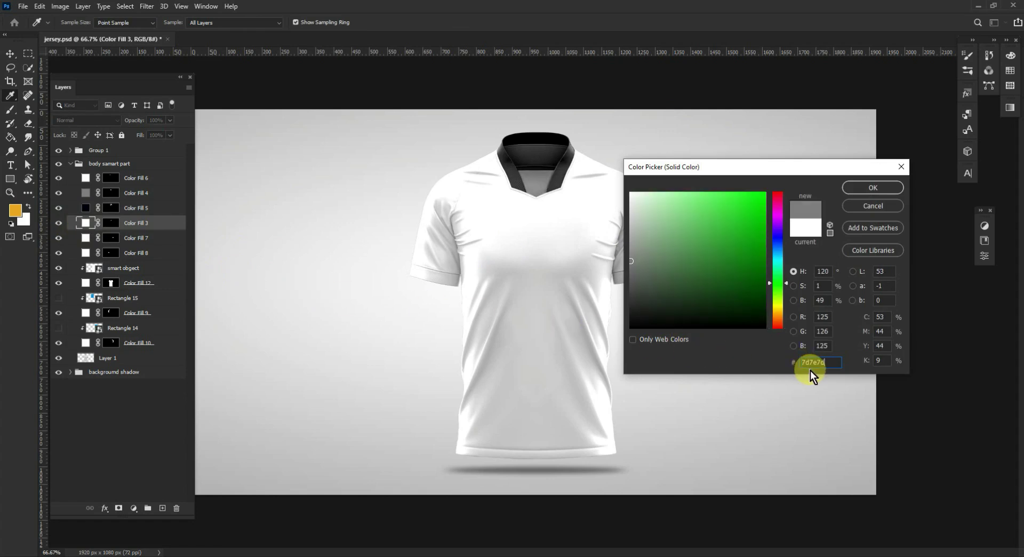
left_click(866, 189)
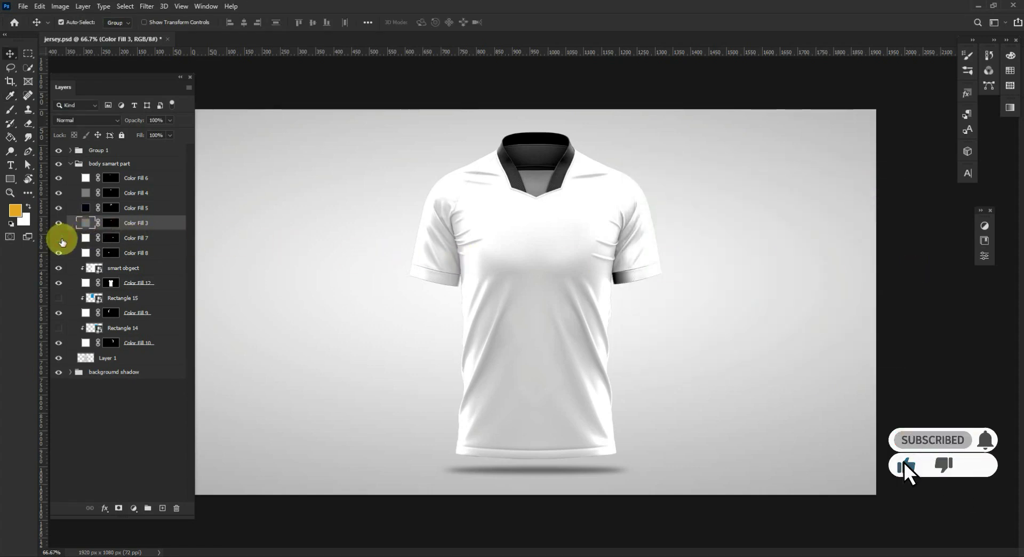
Step: Set both sleeve cuffs, Color Fill 7 and Color Fill 8, to 00000f, identifying the Color Fill 8 area before recolouring it
double_click(85, 238)
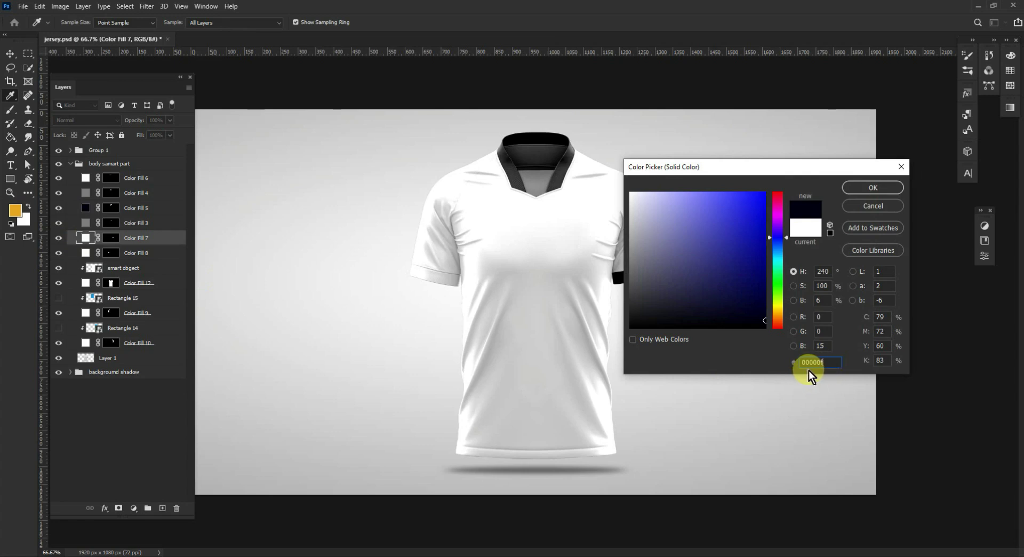
left_click(862, 189)
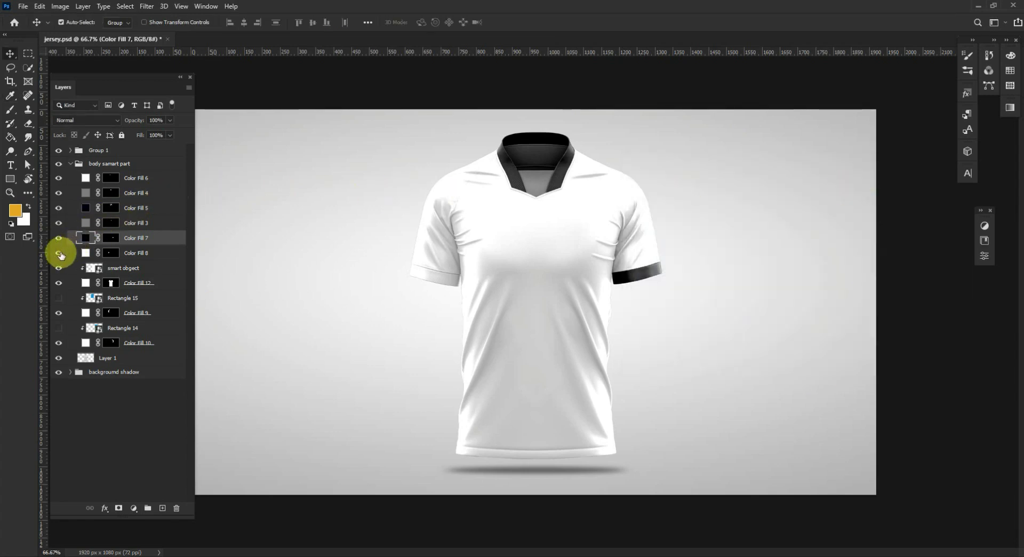
left_click(59, 253)
left_click(58, 253)
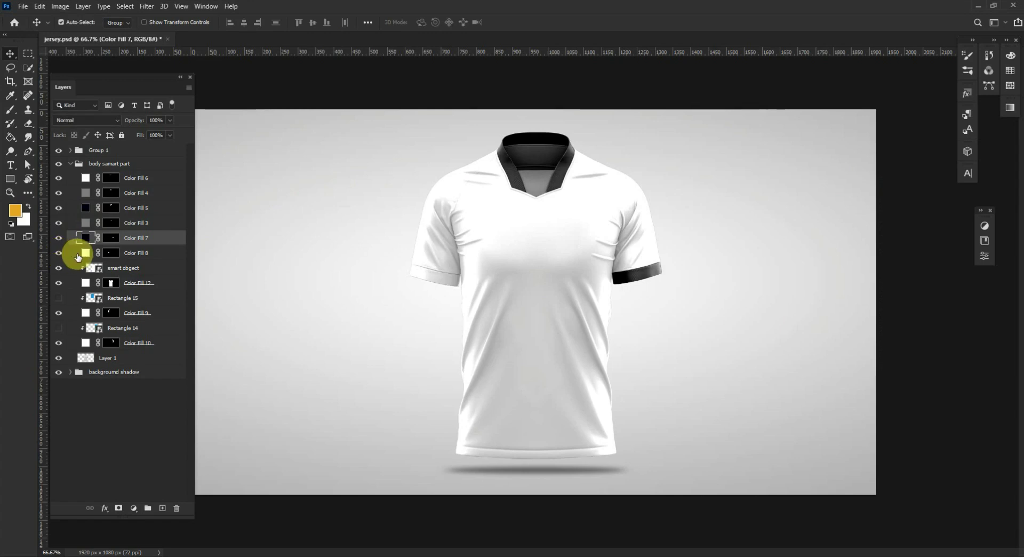
double_click(85, 254)
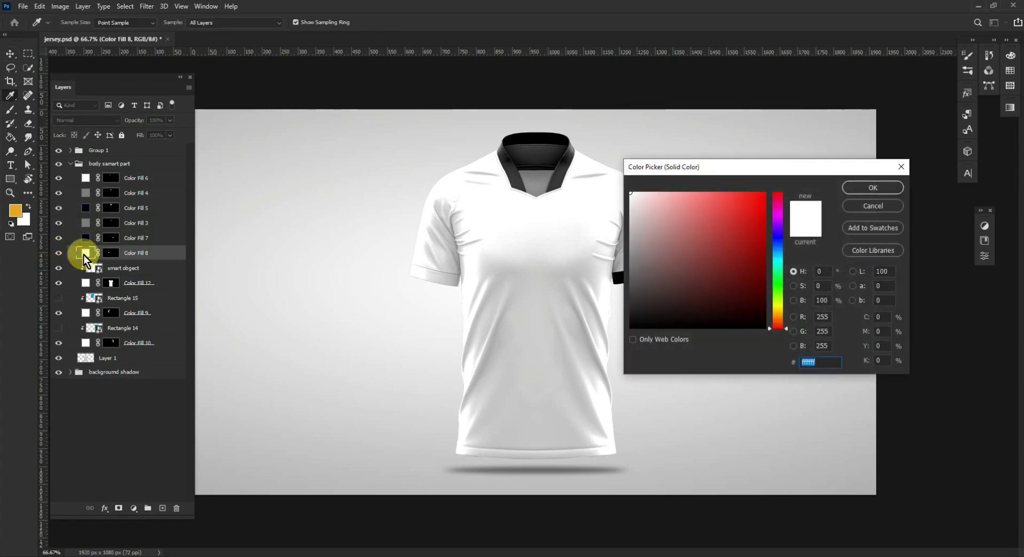
type("00000f")
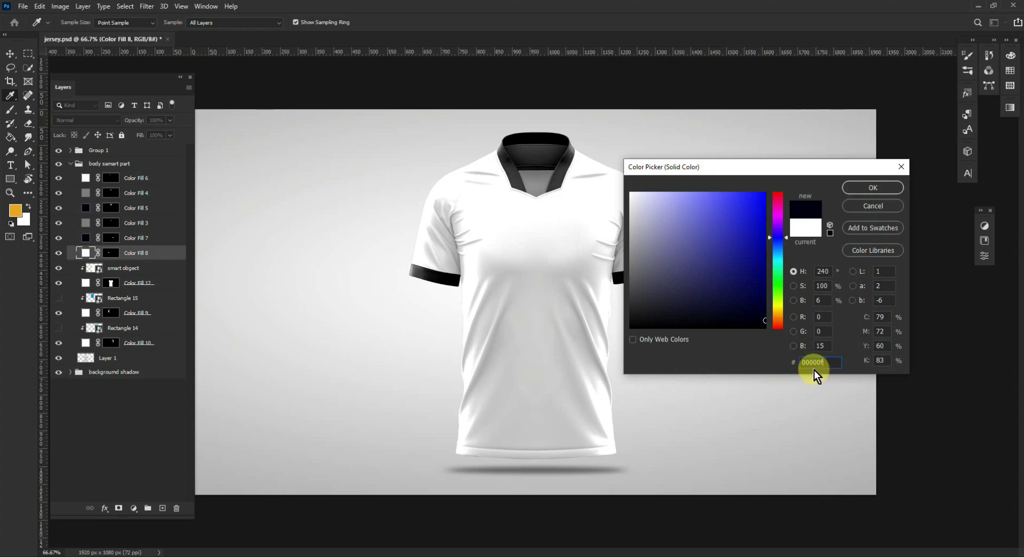
left_click(868, 188)
key("v")
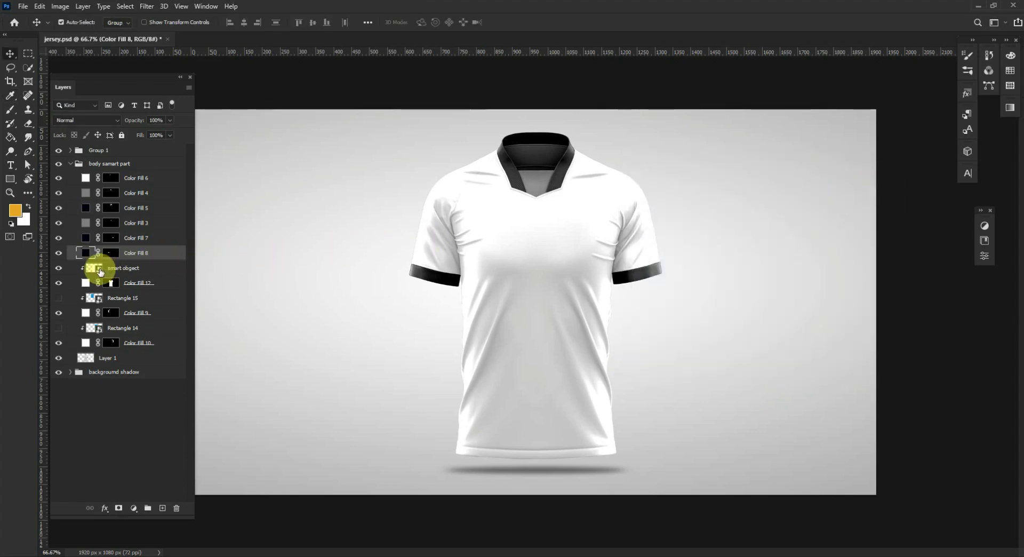
Step: Place the yellow and cyan brush-stroke pattern over the canvas of the "smart object" layer's contents, and save and close that document
double_click(112, 270)
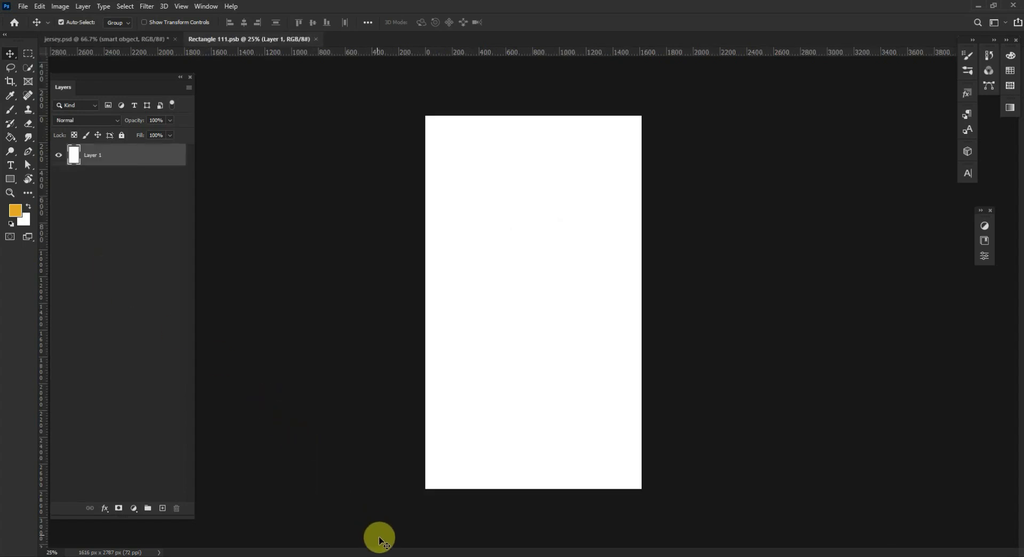
left_click(529, 420)
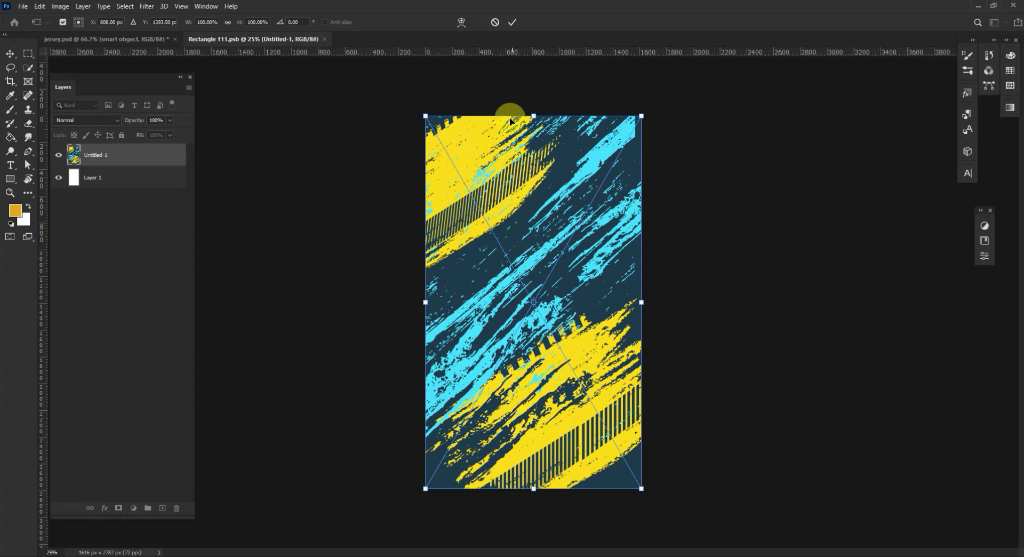
left_click(513, 24)
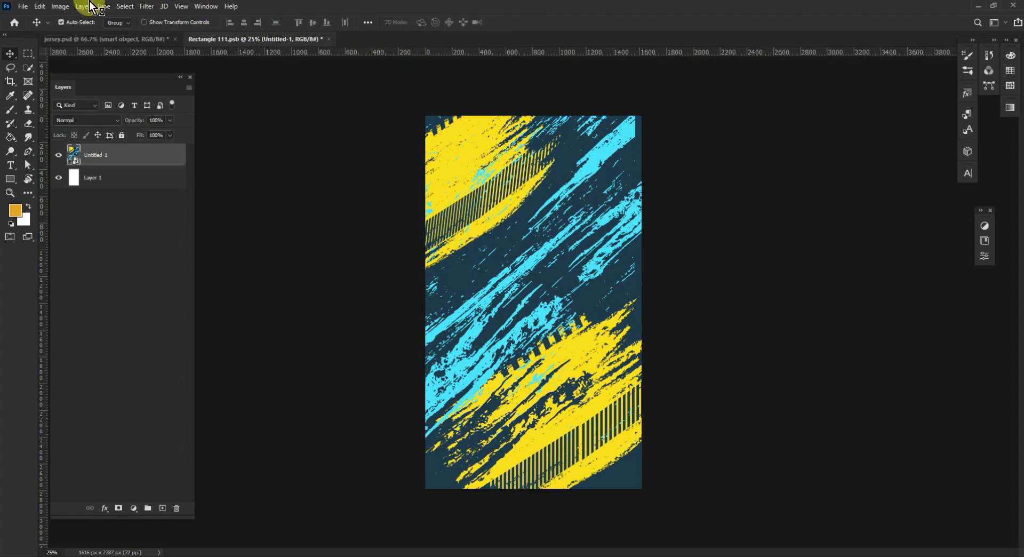
left_click(23, 7)
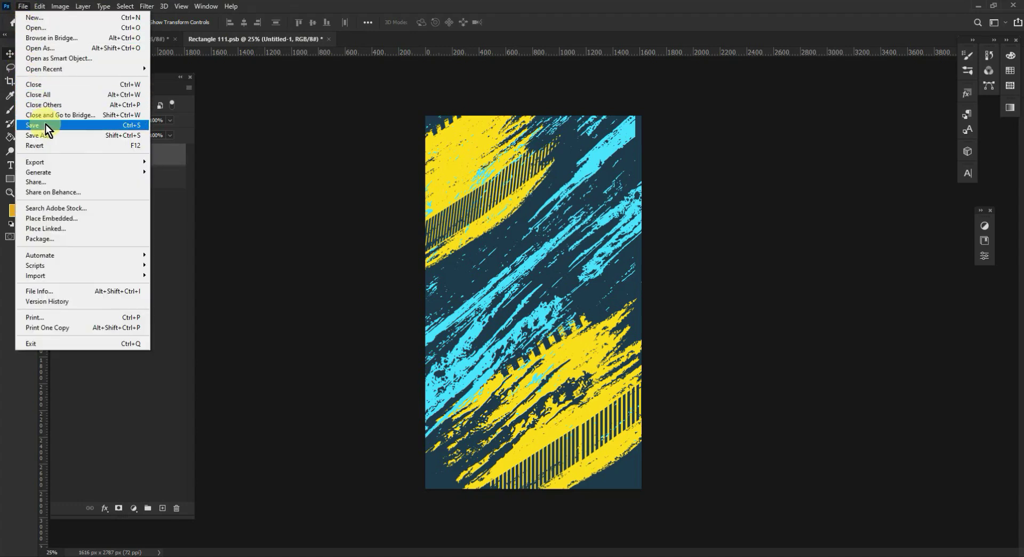
left_click(75, 127)
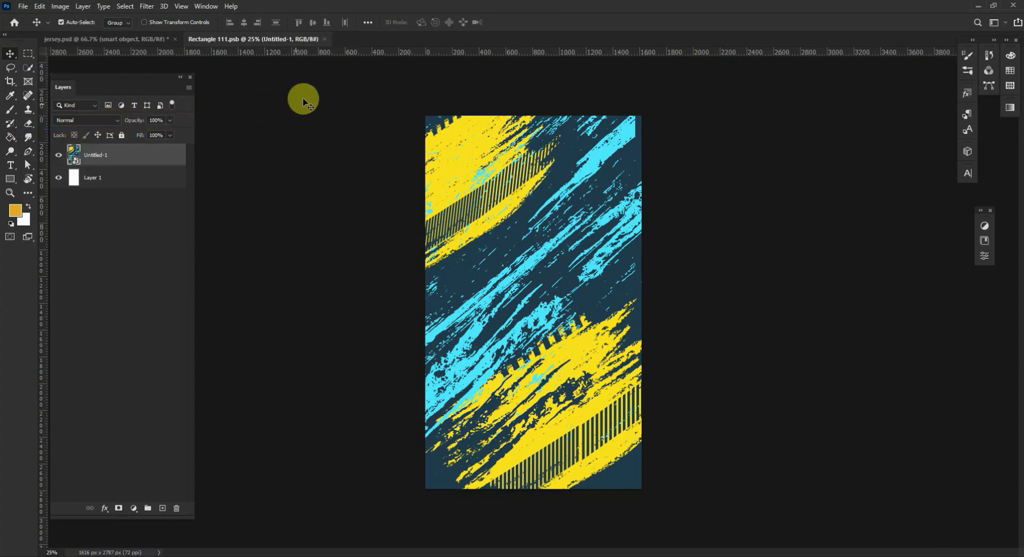
left_click(325, 40)
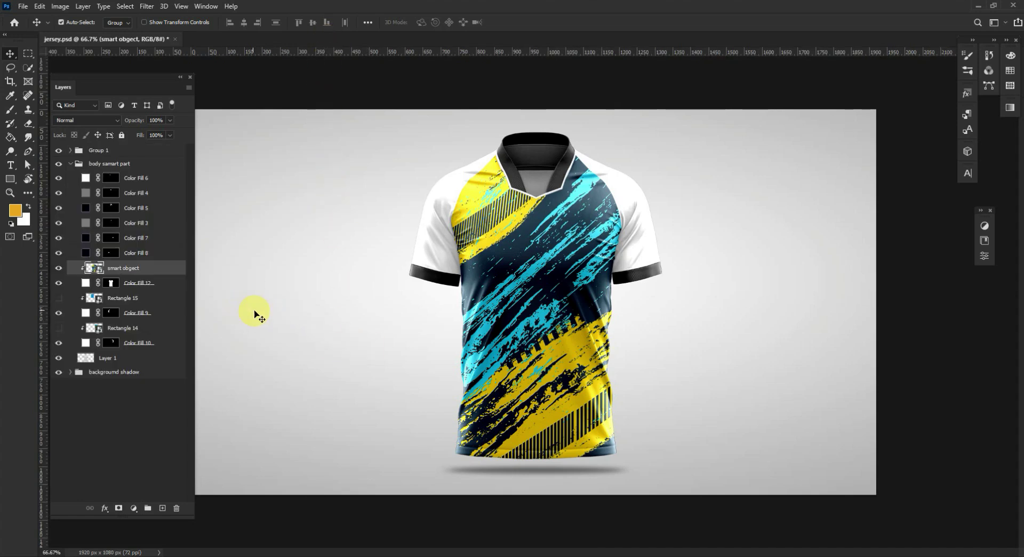
Step: Set the colour of the first sleeve, Color Fill 9, to ffdf1c
left_click(84, 311)
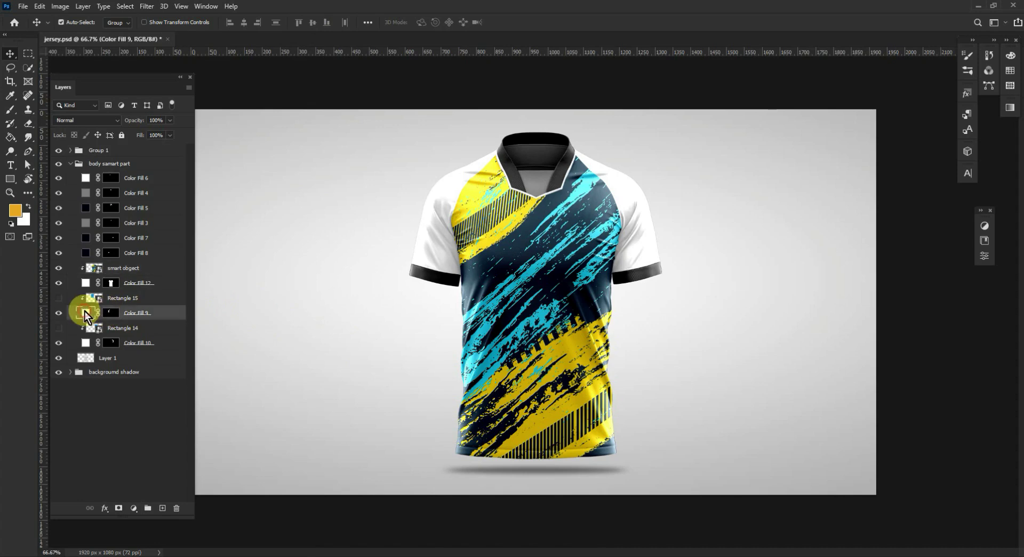
double_click(85, 313)
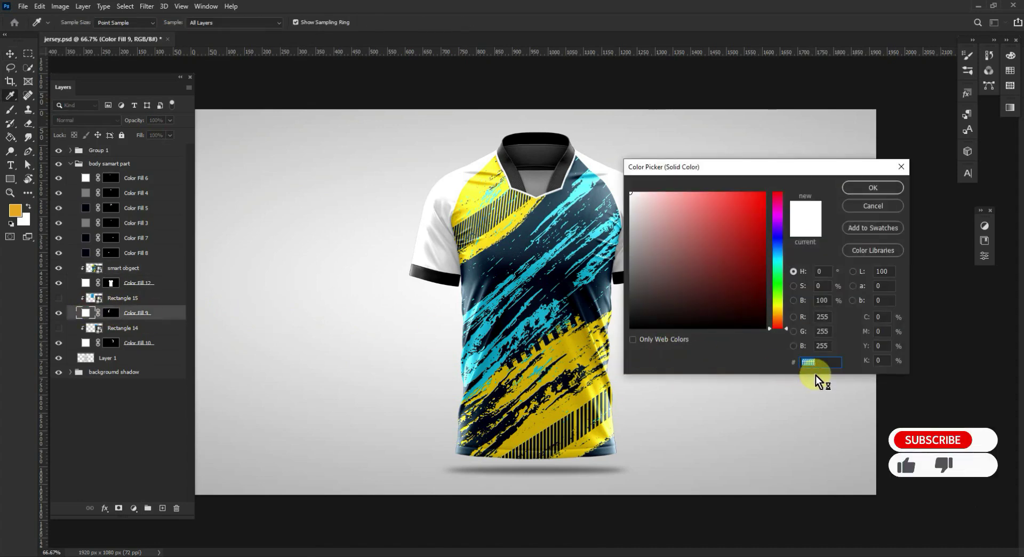
type("ffdf1c")
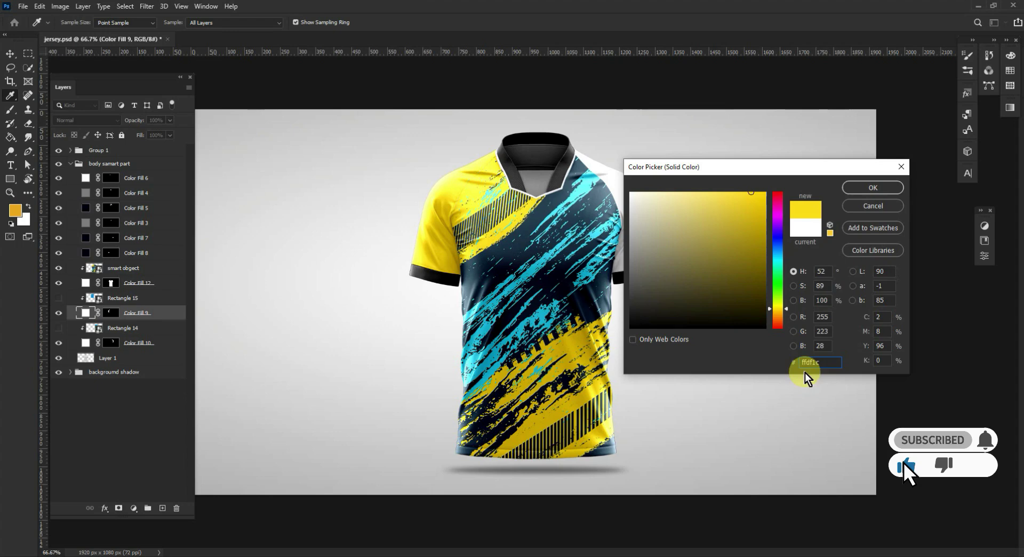
left_click(864, 188)
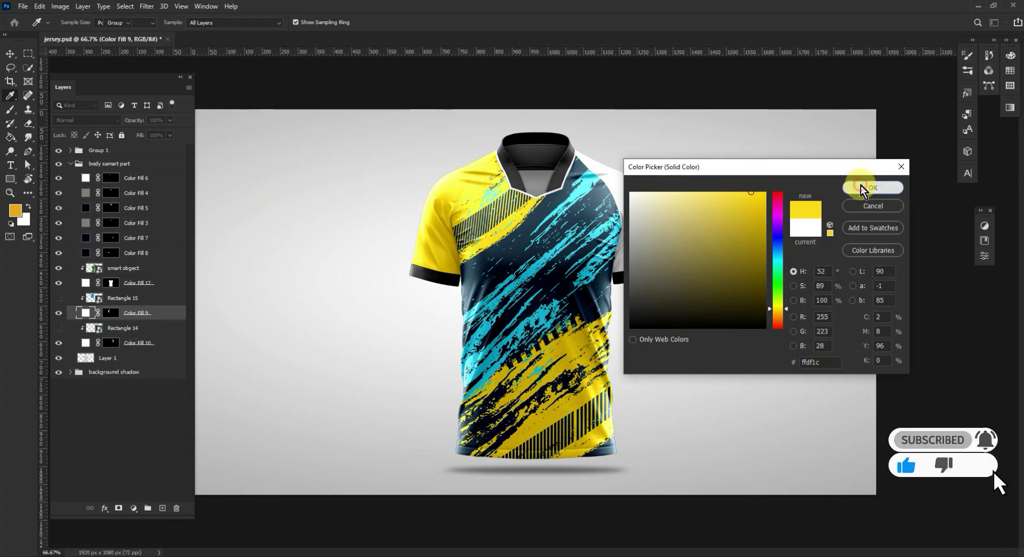
Step: Set the colour of the other sleeve, Color Fill 10, to ffdf1c
left_click(86, 343)
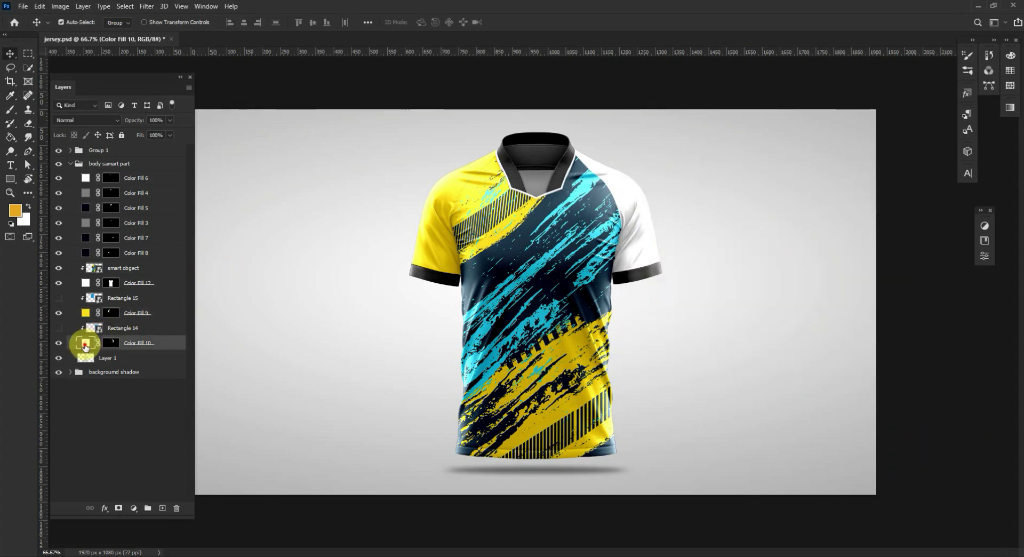
double_click(85, 344)
left_click(809, 364)
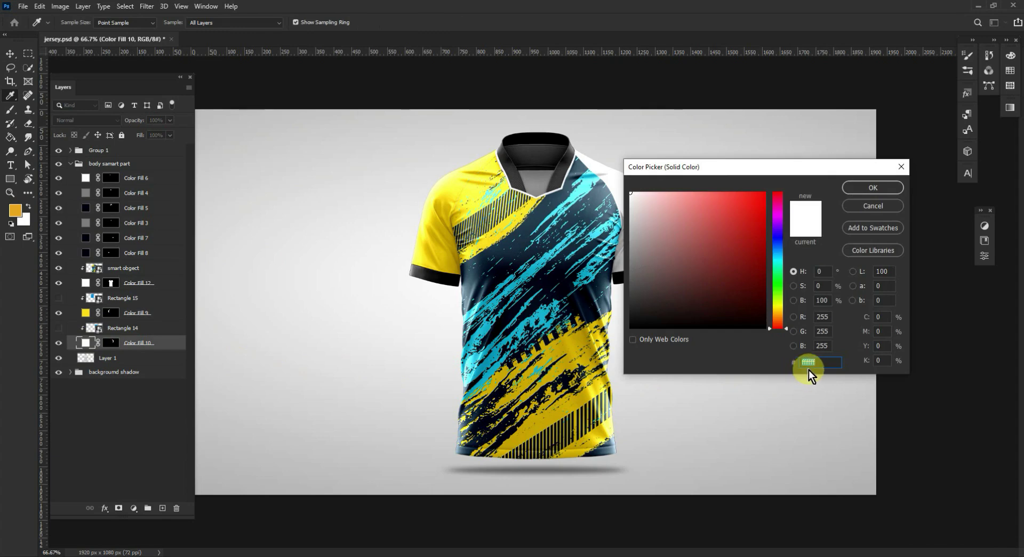
type("ffdf1c")
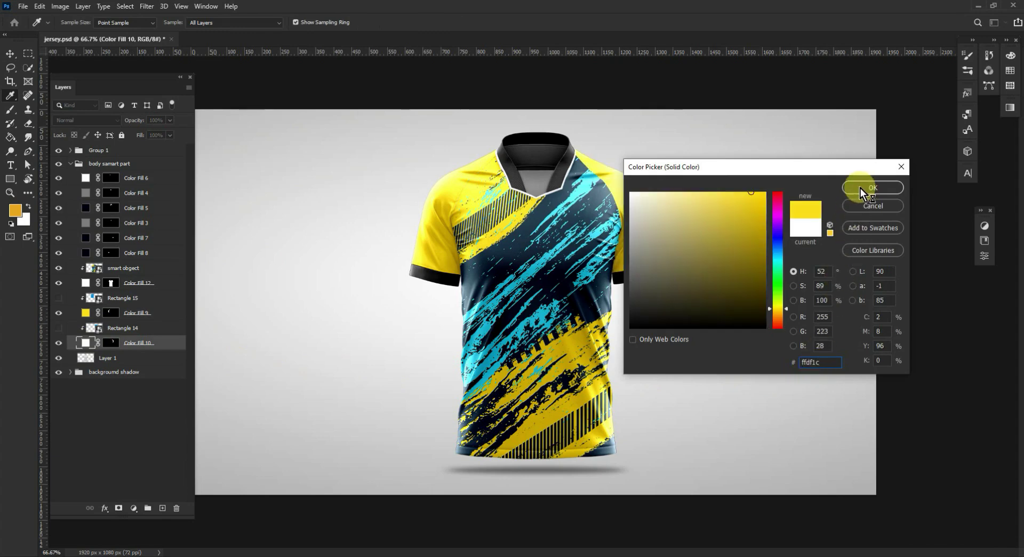
left_click(861, 188)
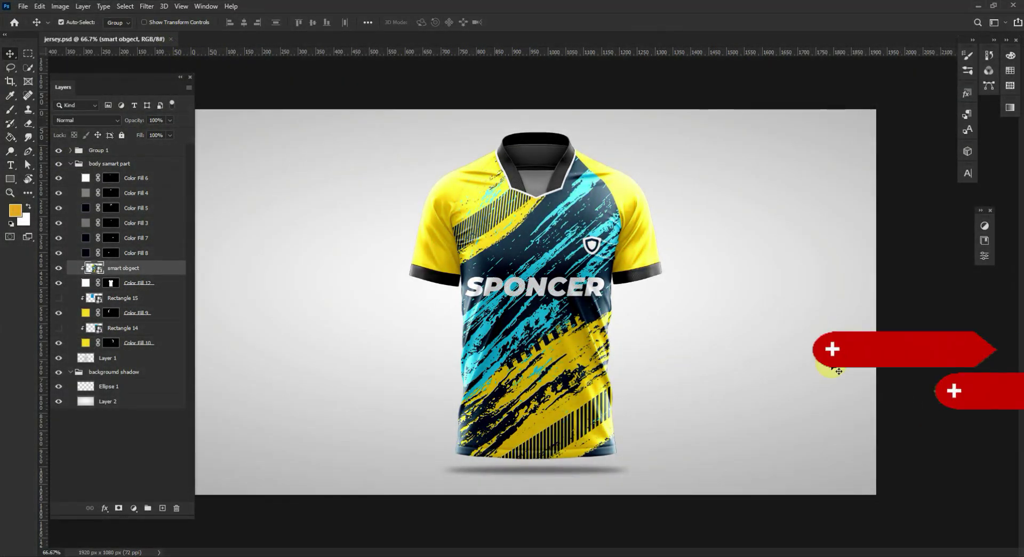
Step: Collapse the "body samart part" and "background shadow" groups and deselect all layers to present the finished jersey
left_click(72, 165)
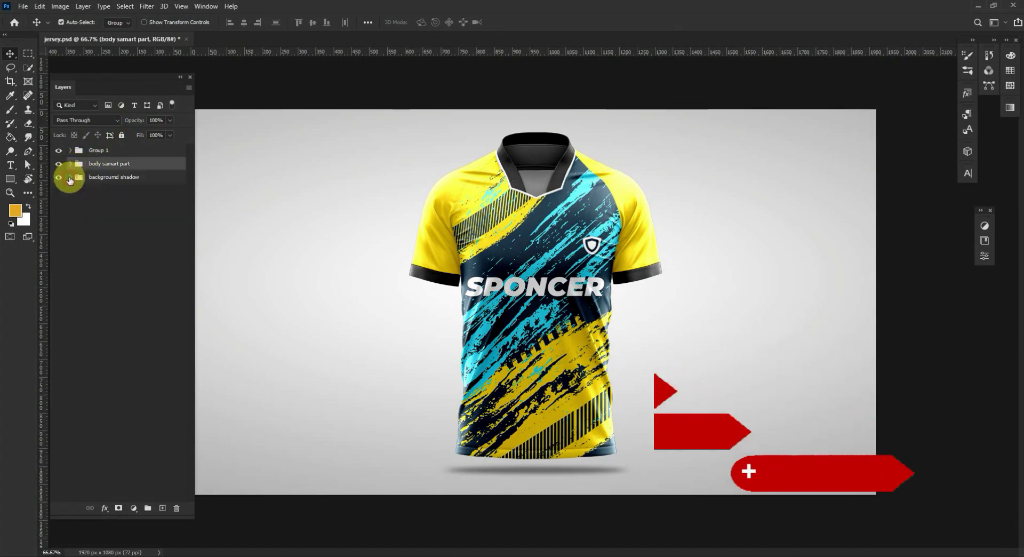
left_click(925, 385)
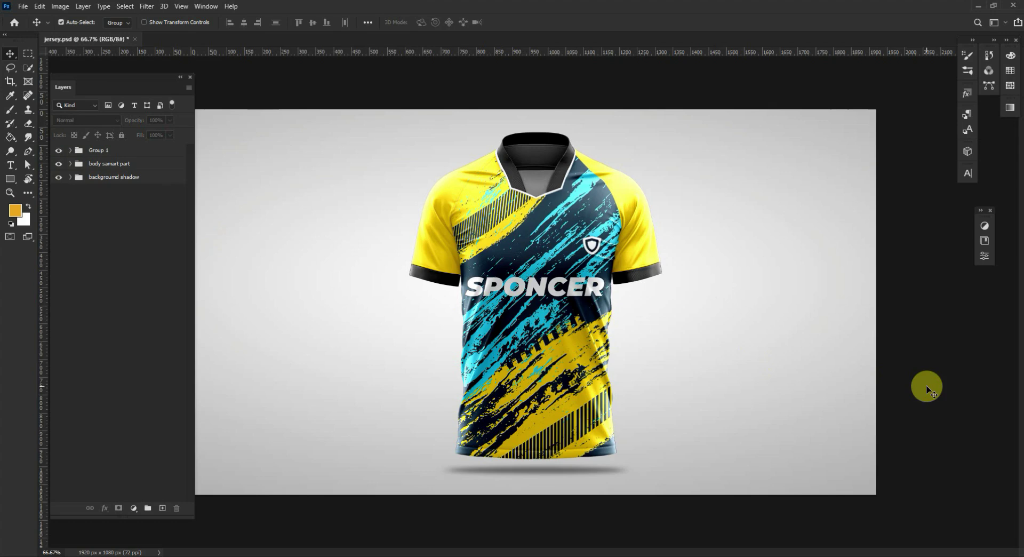